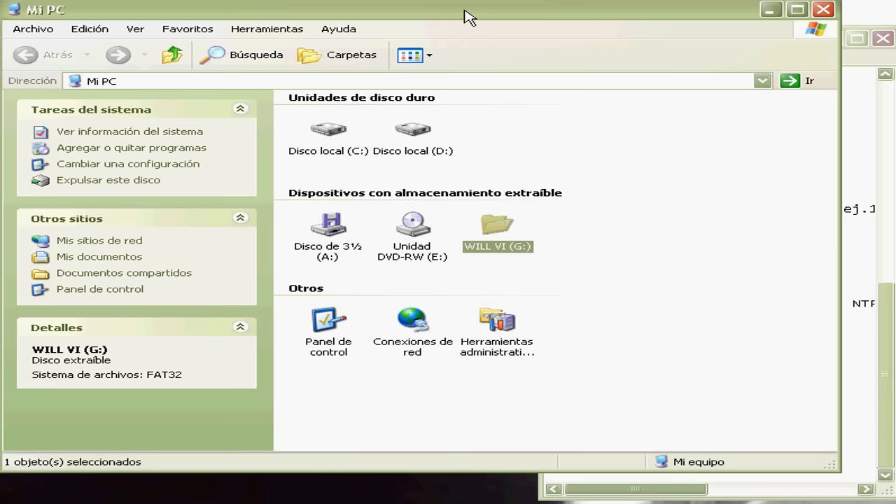
Step: Open the format settings for the removable drive G: from Mi PC
{"action": "mouse_move", "coordinate": [468, 30]}
{"action": "left_mouse_down"}
{"action": "mouse_move", "coordinate": [460, 39]}
{"action": "mouse_move", "coordinate": [469, 24]}
{"action": "left_mouse_up"}
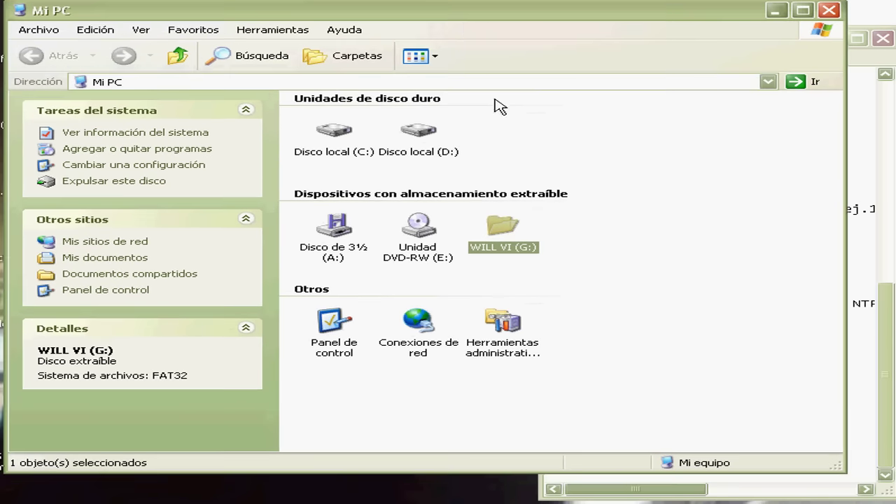
{"action": "right_click", "coordinate": [501, 253]}
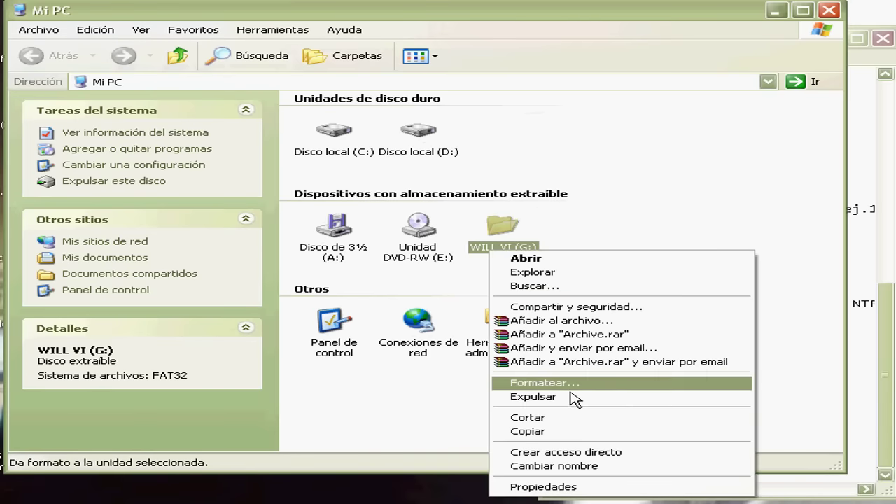
{"action": "left_click", "coordinate": [571, 390]}
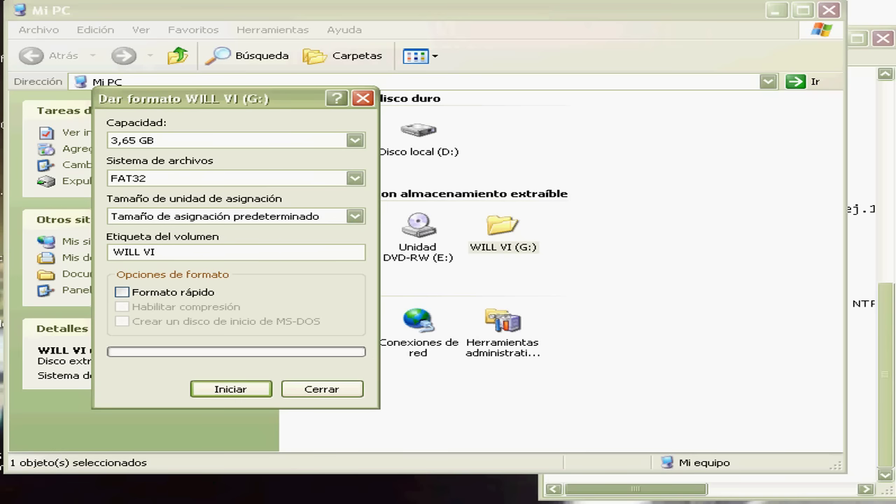
Step: Bring up the 1.txt notes and review the list of diskpart commands alongside the format settings
{"action": "left_click", "coordinate": [406, 499]}
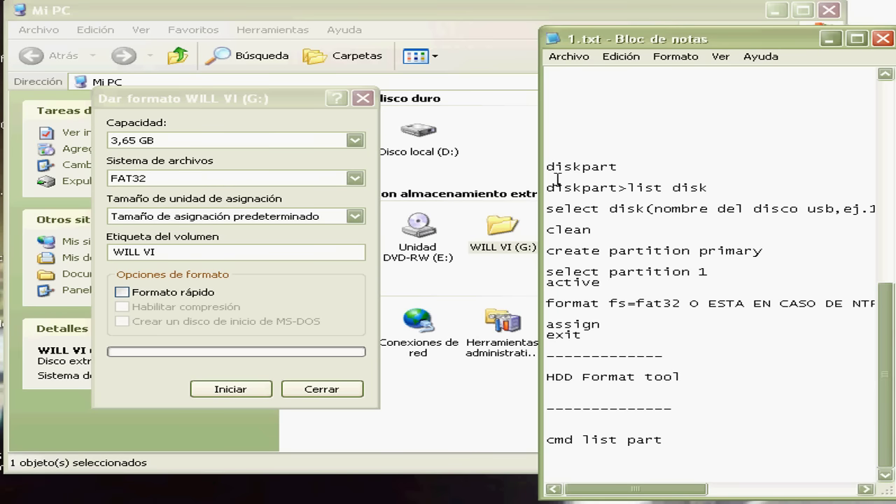
{"action": "left_click_drag", "start_coordinate": [560, 171], "coordinate": [644, 176]}
{"action": "left_click_drag", "start_coordinate": [717, 198], "coordinate": [615, 201]}
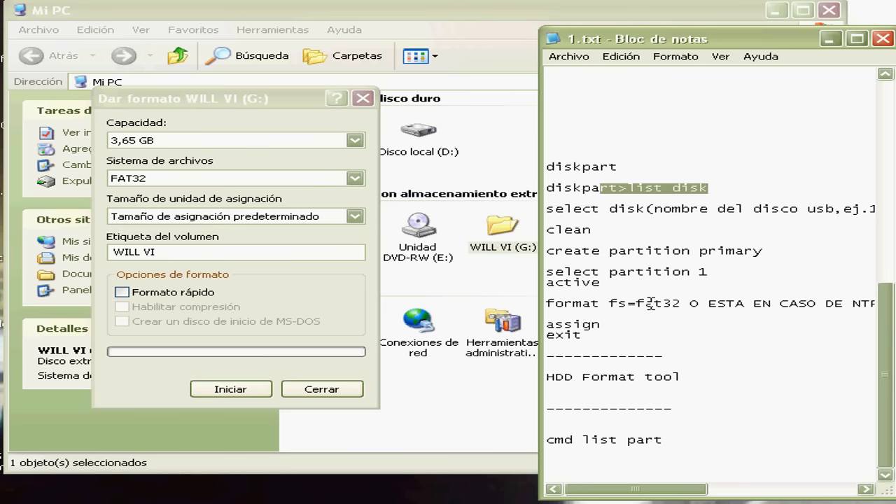
{"action": "left_click", "coordinate": [249, 111]}
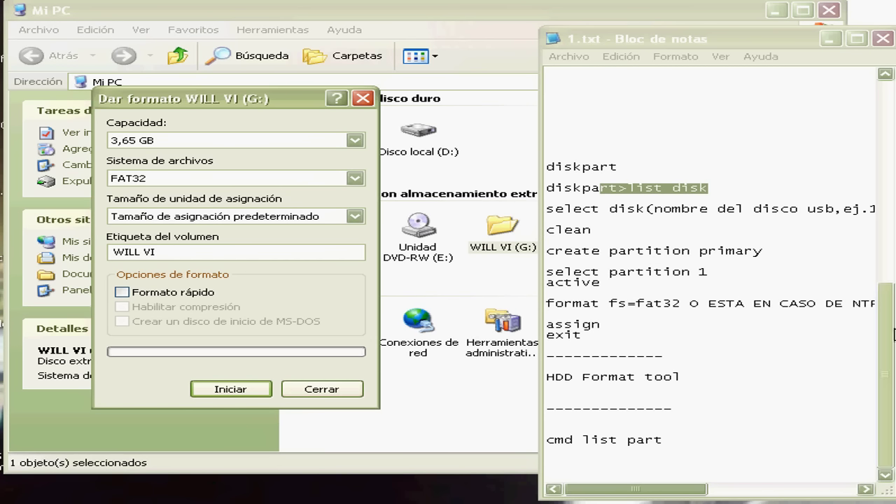
{"action": "left_click", "coordinate": [886, 375]}
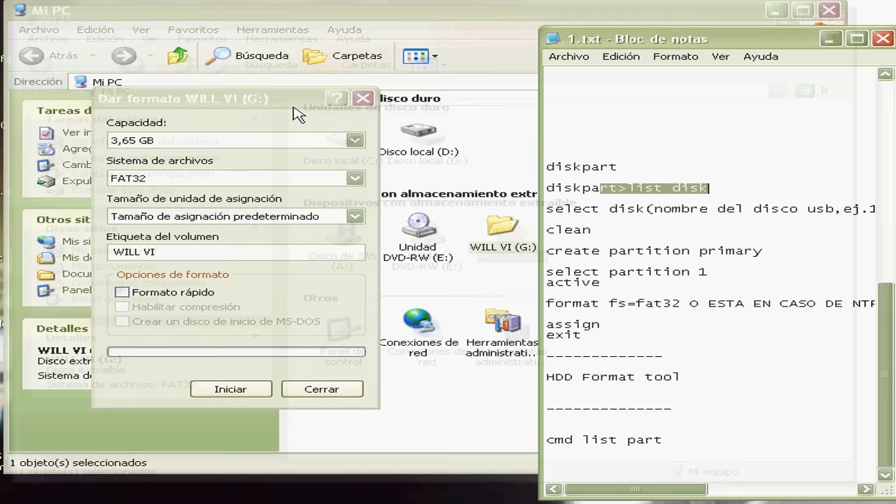
Step: Open the Run dialog and find the disk manager launch instructions at the beginning of the 1.txt notes
{"action": "key", "text": "super"}
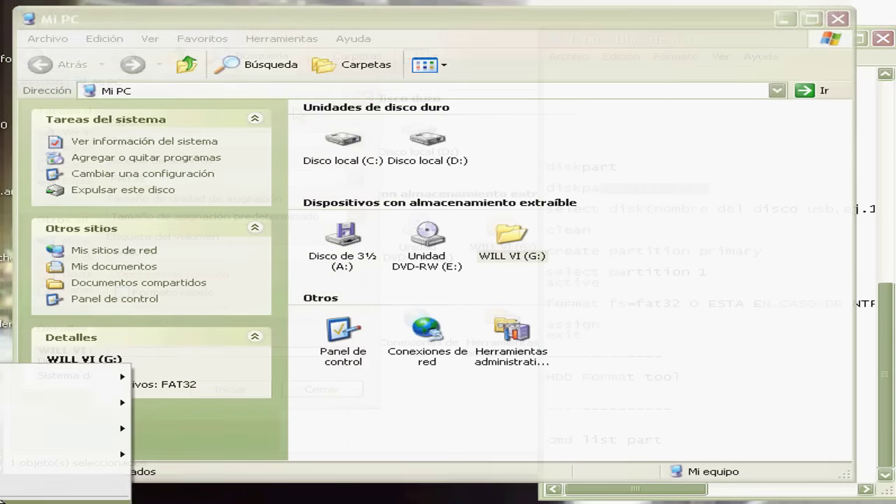
{"action": "key", "text": "e"}
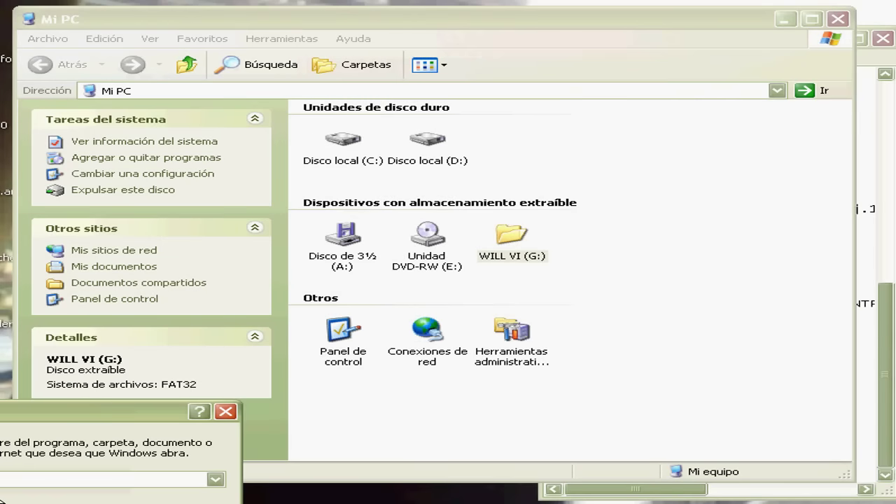
{"action": "left_click", "coordinate": [864, 329]}
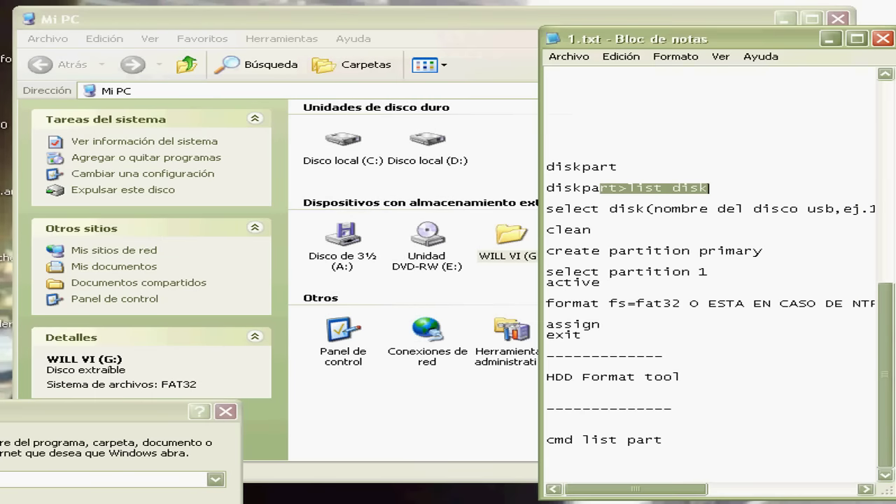
{"action": "scroll", "coordinate": [845, 382], "scroll_direction": "up", "scroll_amount": 2}
{"action": "scroll", "coordinate": [707, 281], "scroll_direction": "up", "scroll_amount": 6}
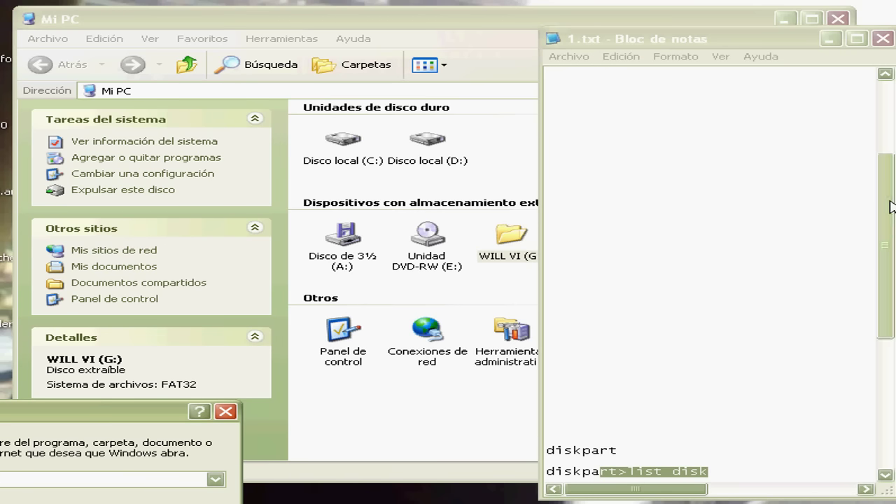
{"action": "left_click_drag", "start_coordinate": [892, 206], "coordinate": [890, 134]}
{"action": "left_click_drag", "start_coordinate": [782, 94], "coordinate": [787, 120]}
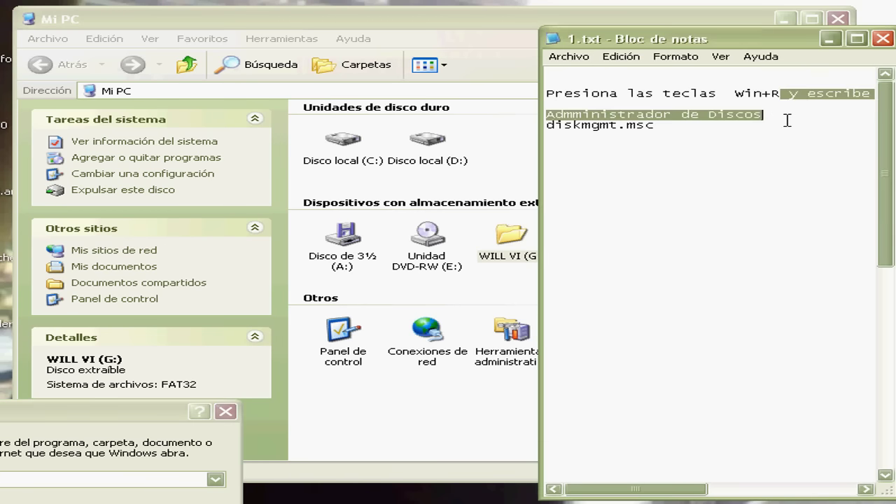
{"action": "left_click", "coordinate": [689, 133]}
Step: Run diskmgmt.msc to open Disk Management and place its window clear for viewing
{"action": "left_click", "coordinate": [35, 483]}
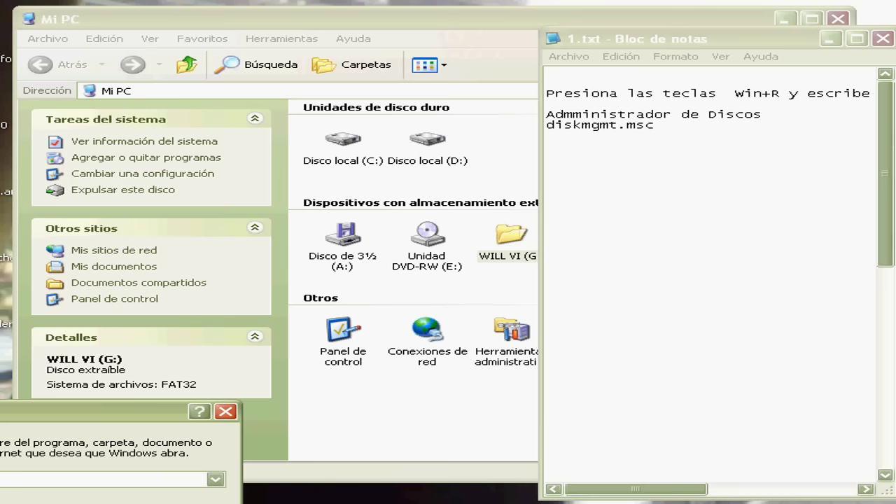
{"action": "left_click_drag", "start_coordinate": [11, 420], "coordinate": [144, 377]}
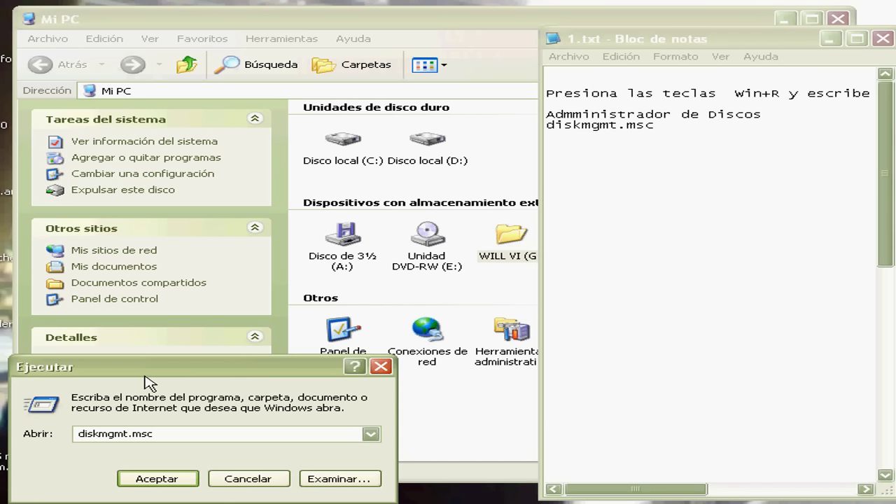
{"action": "left_click", "coordinate": [195, 487]}
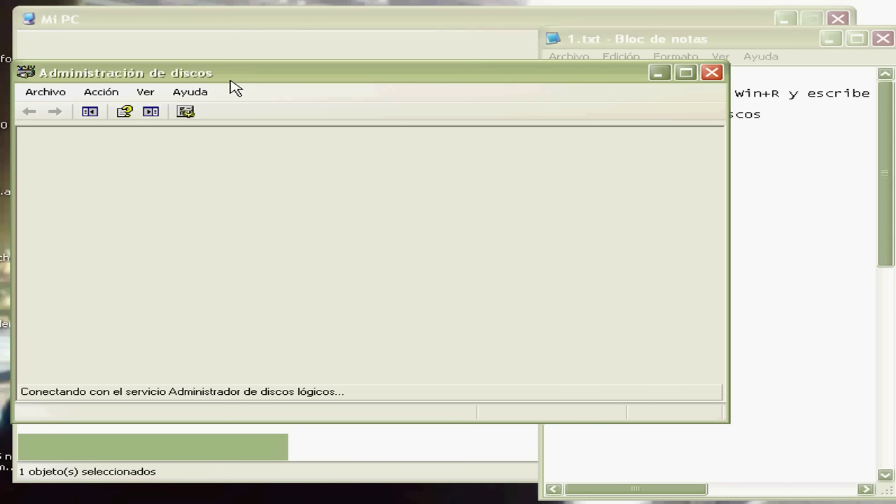
{"action": "left_click_drag", "start_coordinate": [230, 80], "coordinate": [241, 87]}
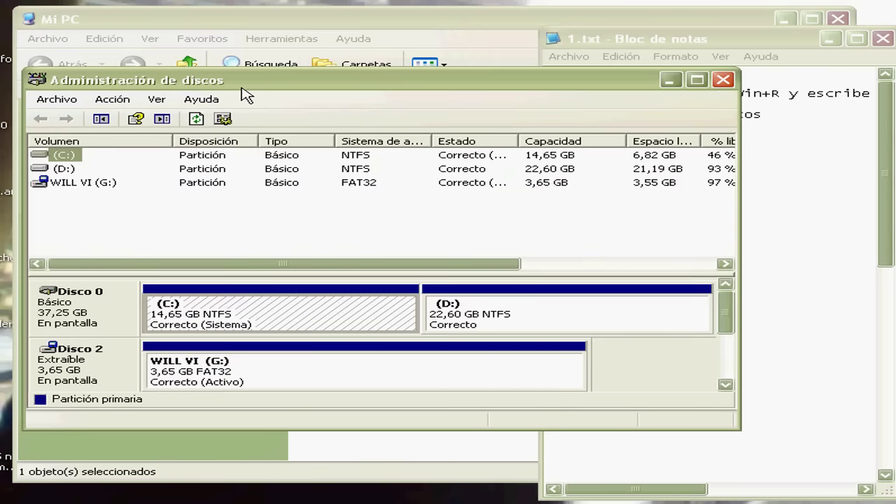
{"action": "left_click_drag", "start_coordinate": [242, 89], "coordinate": [234, 84]}
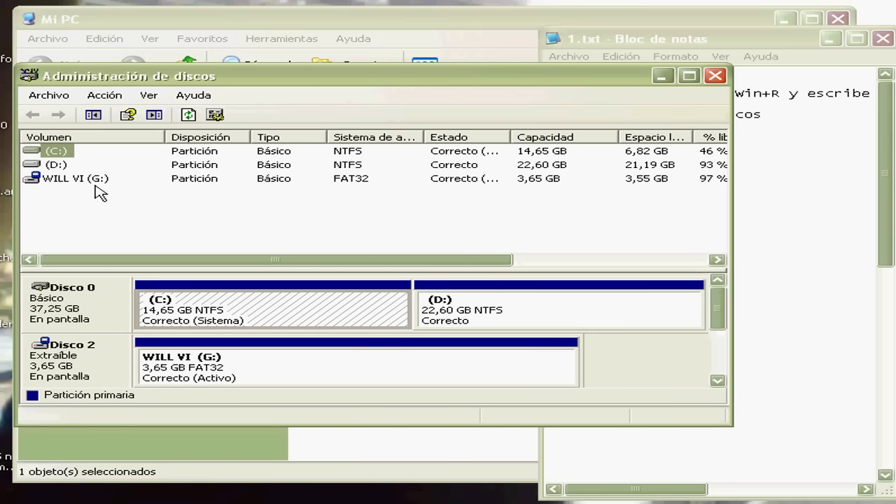
Step: Format the removable G: volume as FAT with the default allocation unit size, accepting all the warnings
{"action": "left_click", "coordinate": [70, 184]}
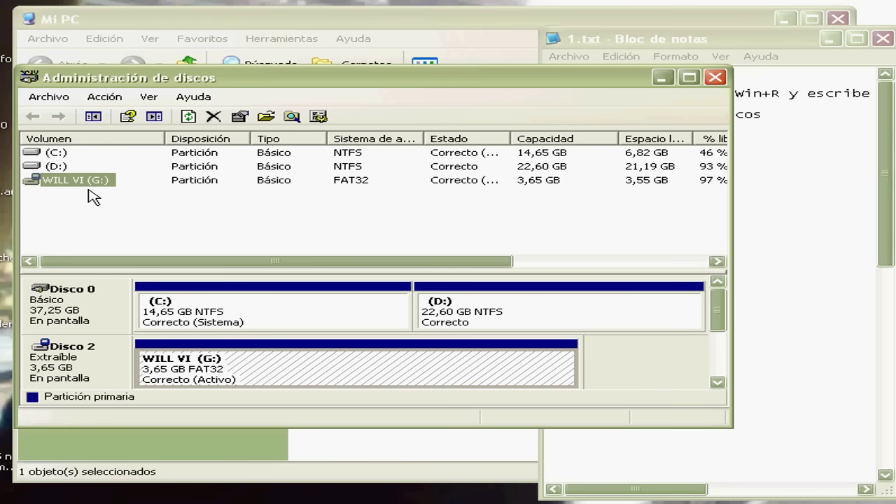
{"action": "right_click", "coordinate": [79, 181]}
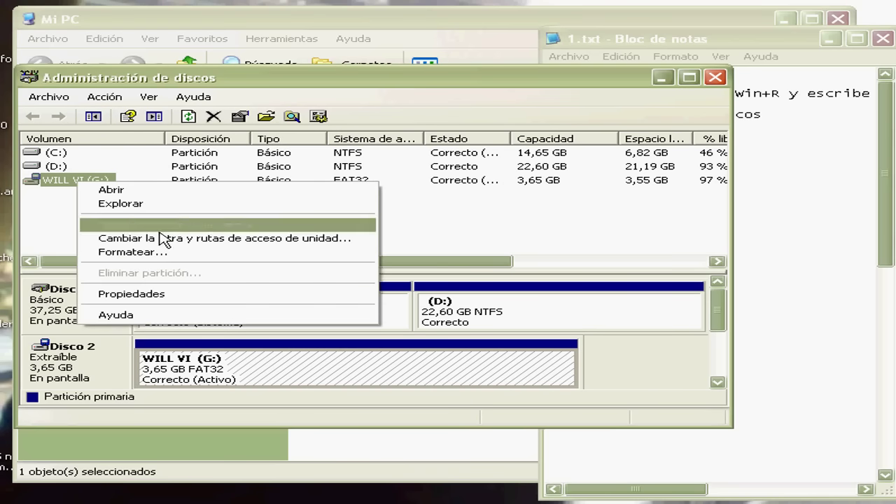
{"action": "left_click", "coordinate": [168, 254]}
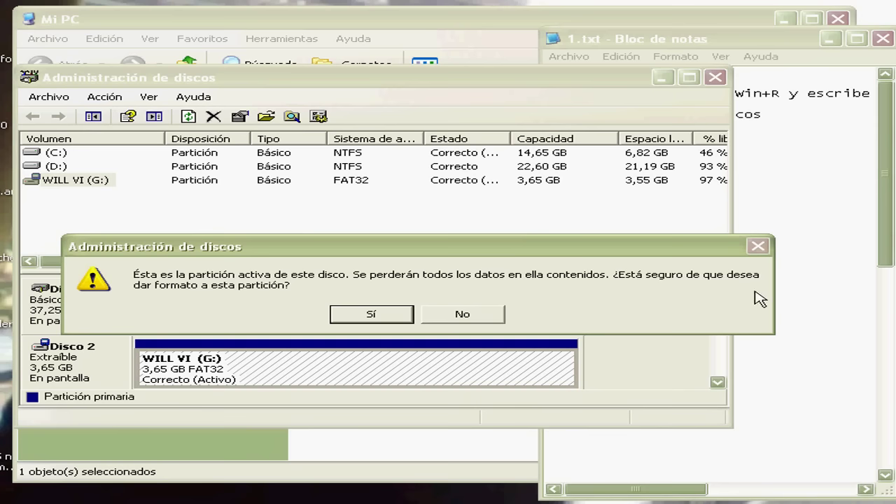
{"action": "left_click", "coordinate": [397, 324]}
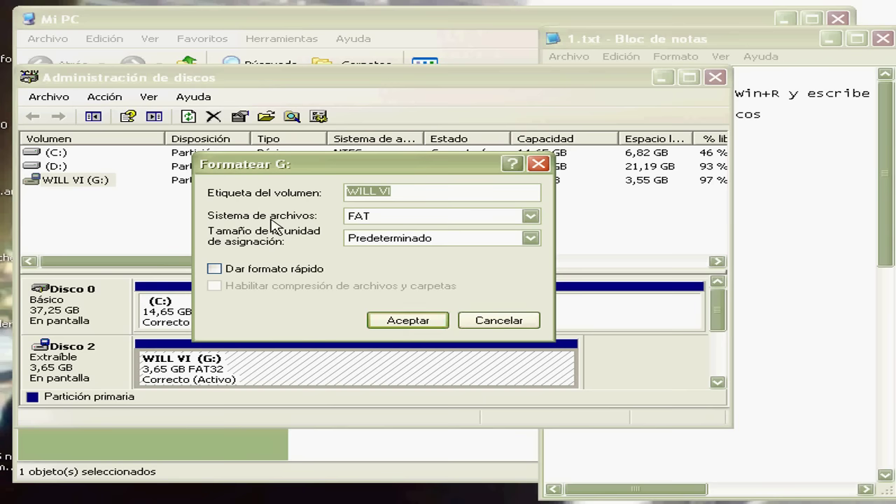
{"action": "left_click", "coordinate": [433, 328]}
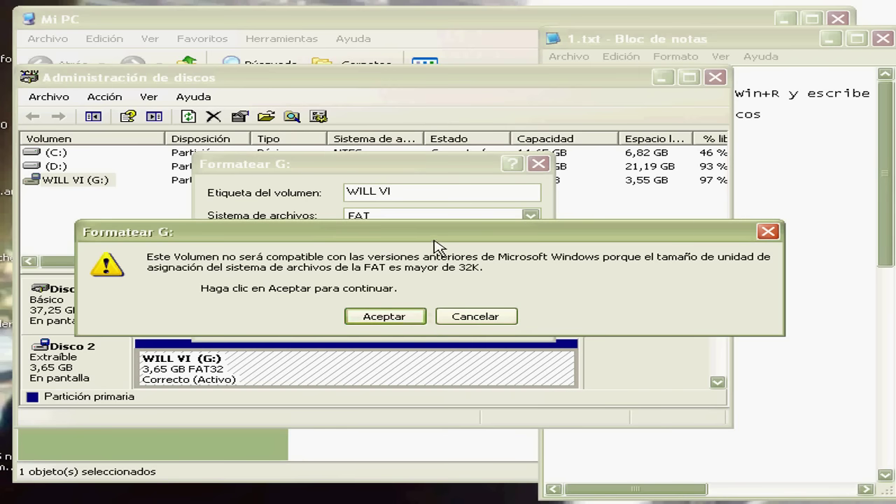
{"action": "left_click", "coordinate": [385, 319]}
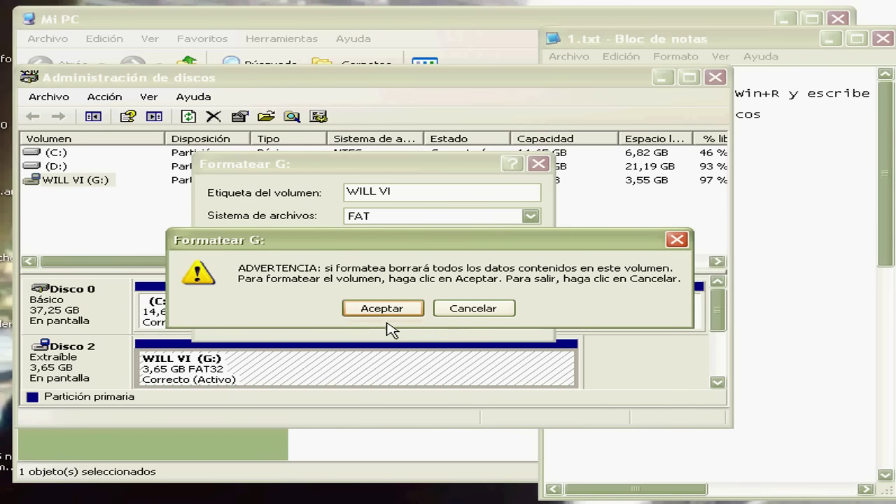
{"action": "left_click", "coordinate": [389, 310]}
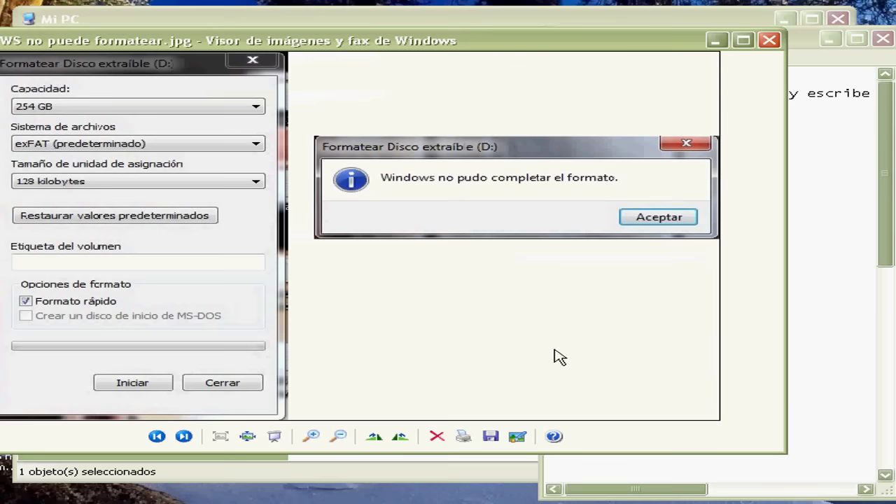
Step: Move the format error picture aside and return to Disk Management to check the formatting of volume G:
{"action": "left_click_drag", "start_coordinate": [418, 55], "coordinate": [426, 105]}
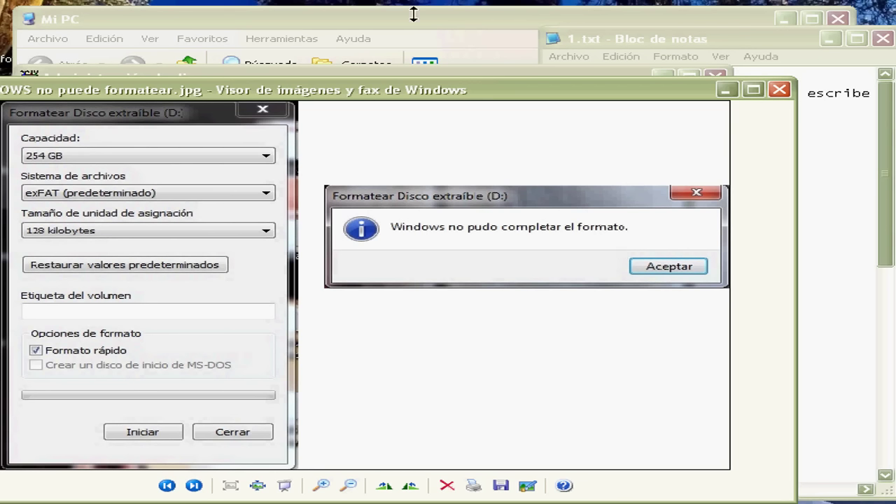
{"action": "left_click", "coordinate": [416, 37]}
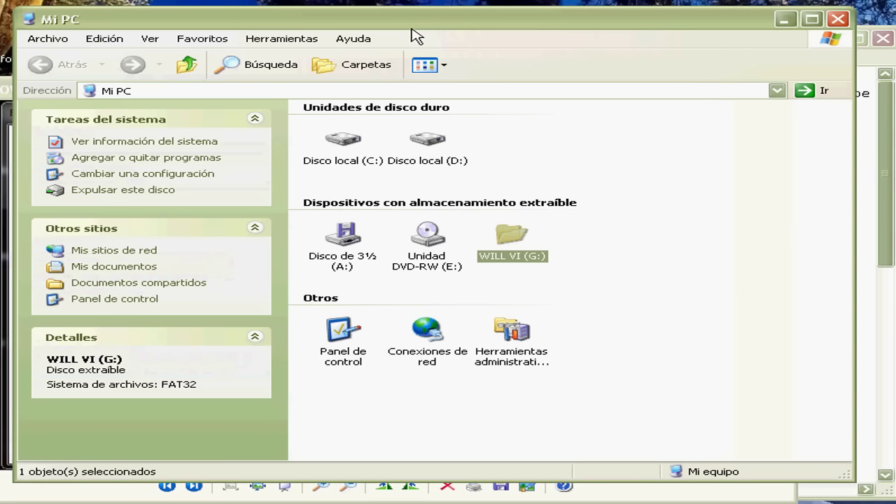
{"action": "key", "text": "alt+Tab"}
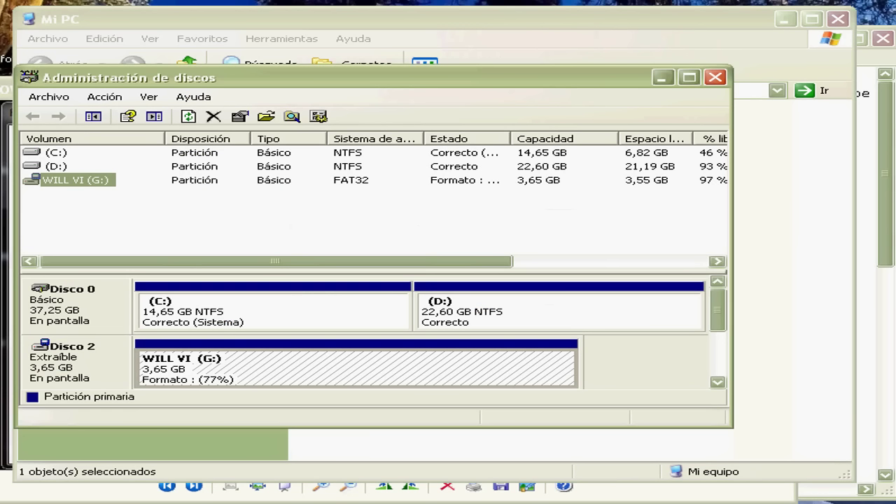
{"action": "left_click_drag", "start_coordinate": [412, 87], "coordinate": [398, 75]}
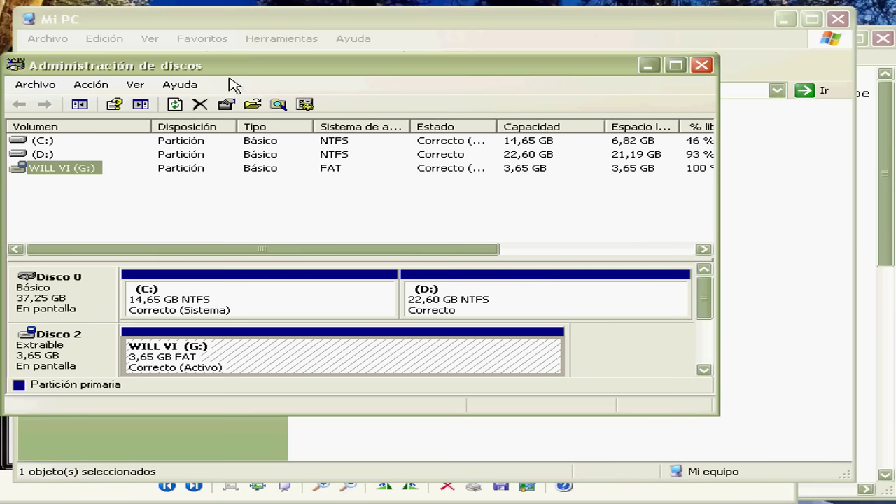
{"action": "left_click_drag", "start_coordinate": [233, 84], "coordinate": [202, 104]}
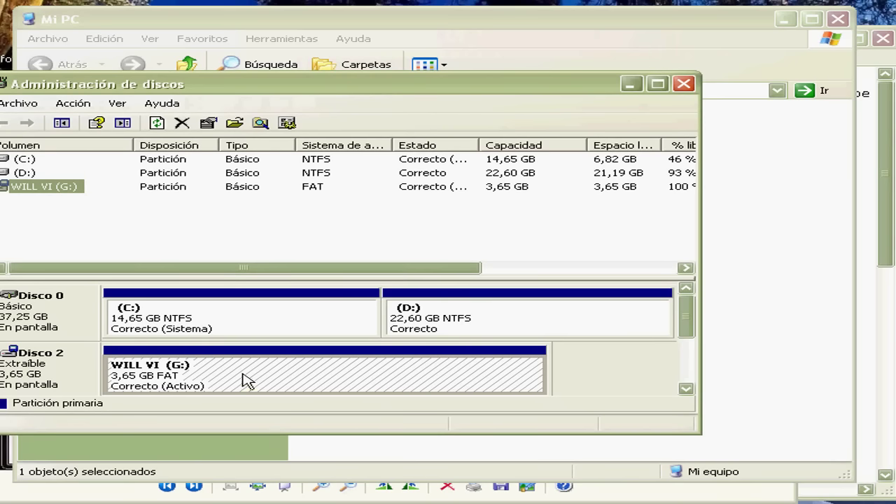
Step: Open the removable drive G: from Mi PC to check its contents, and close the window
{"action": "left_click", "coordinate": [171, 34]}
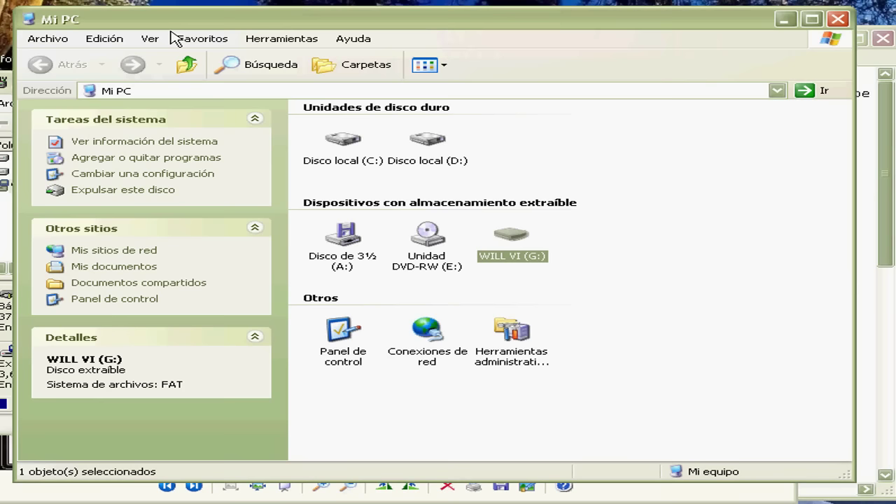
{"action": "left_click", "coordinate": [624, 287]}
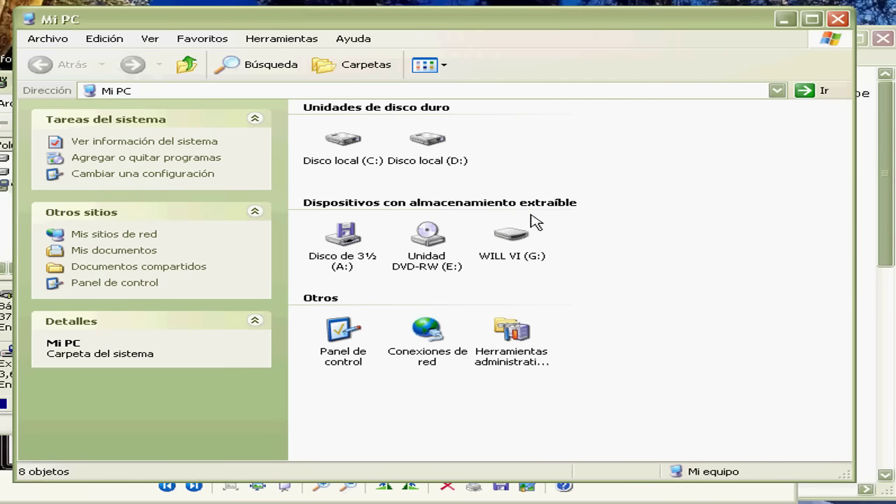
{"action": "left_click_drag", "start_coordinate": [367, 23], "coordinate": [388, 11]}
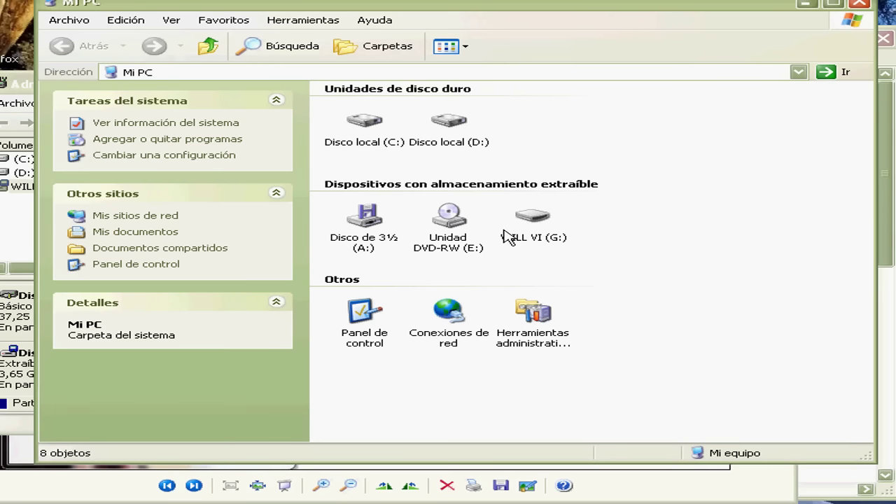
{"action": "double_click", "coordinate": [549, 240]}
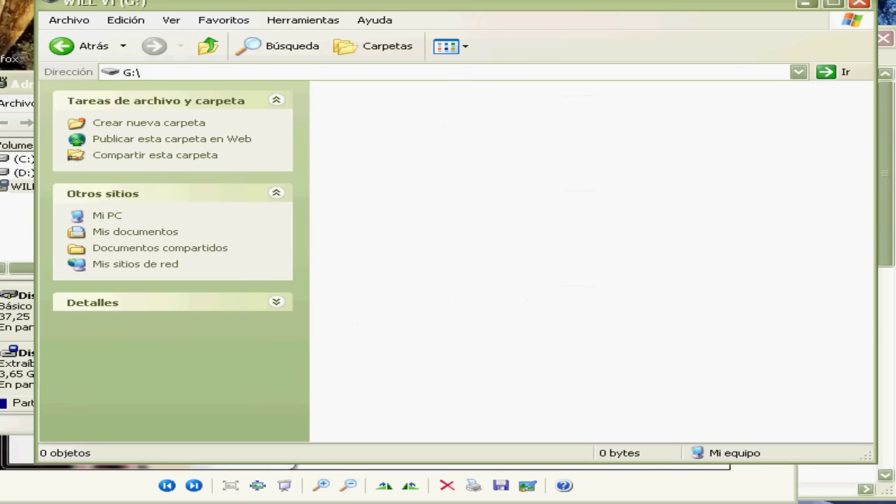
{"action": "left_click", "coordinate": [860, 4]}
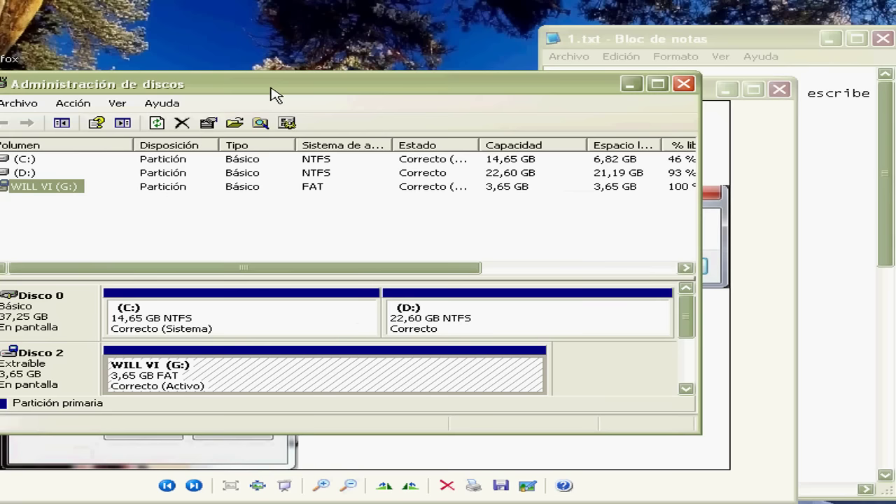
{"action": "left_click_drag", "start_coordinate": [272, 87], "coordinate": [293, 81]}
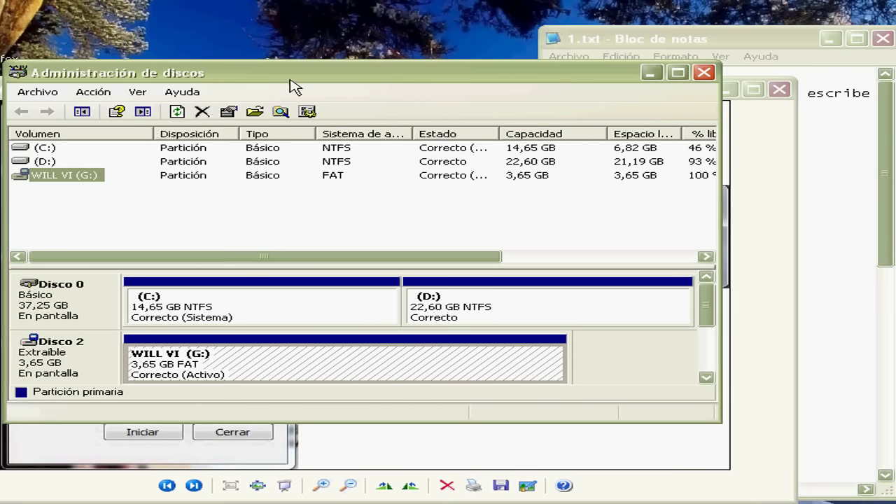
{"action": "left_click_drag", "start_coordinate": [290, 80], "coordinate": [314, 66]}
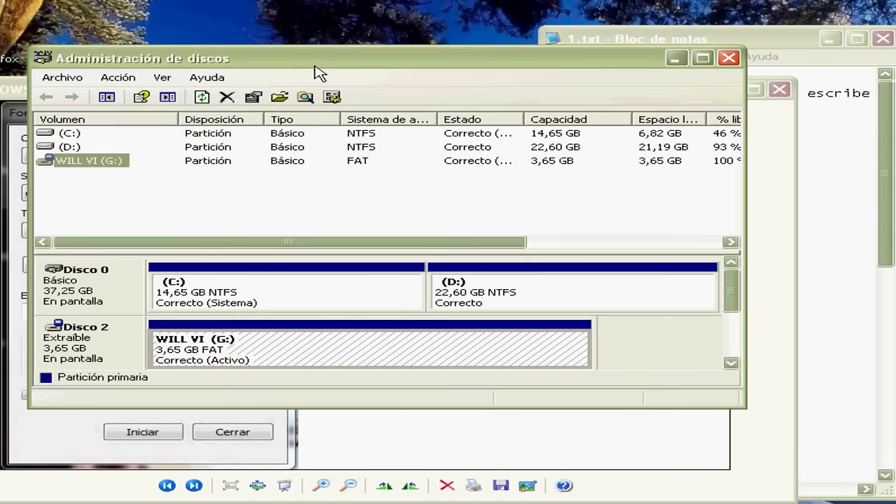